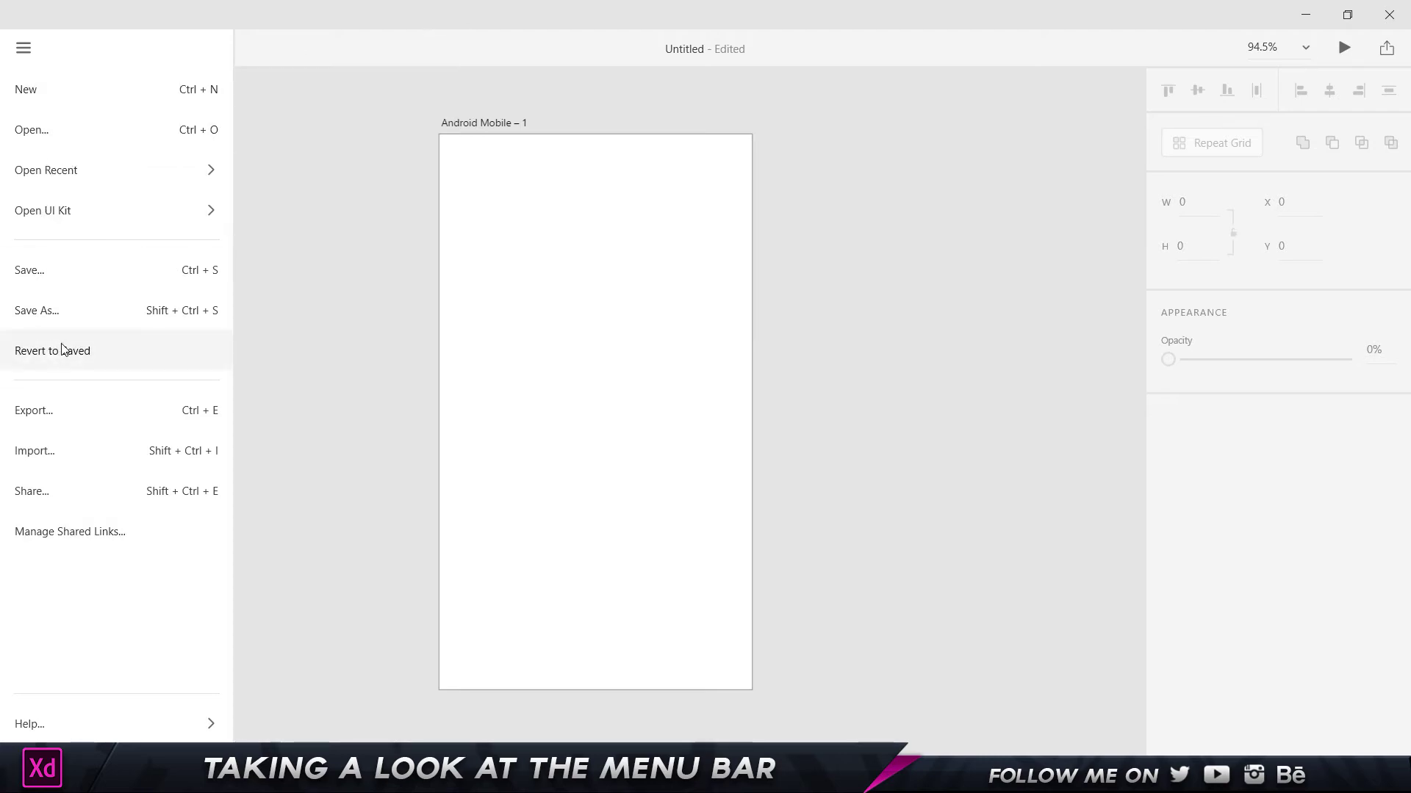
- Dismiss the start screen and cancel the Open file dialog without opening any file
click(59, 91)
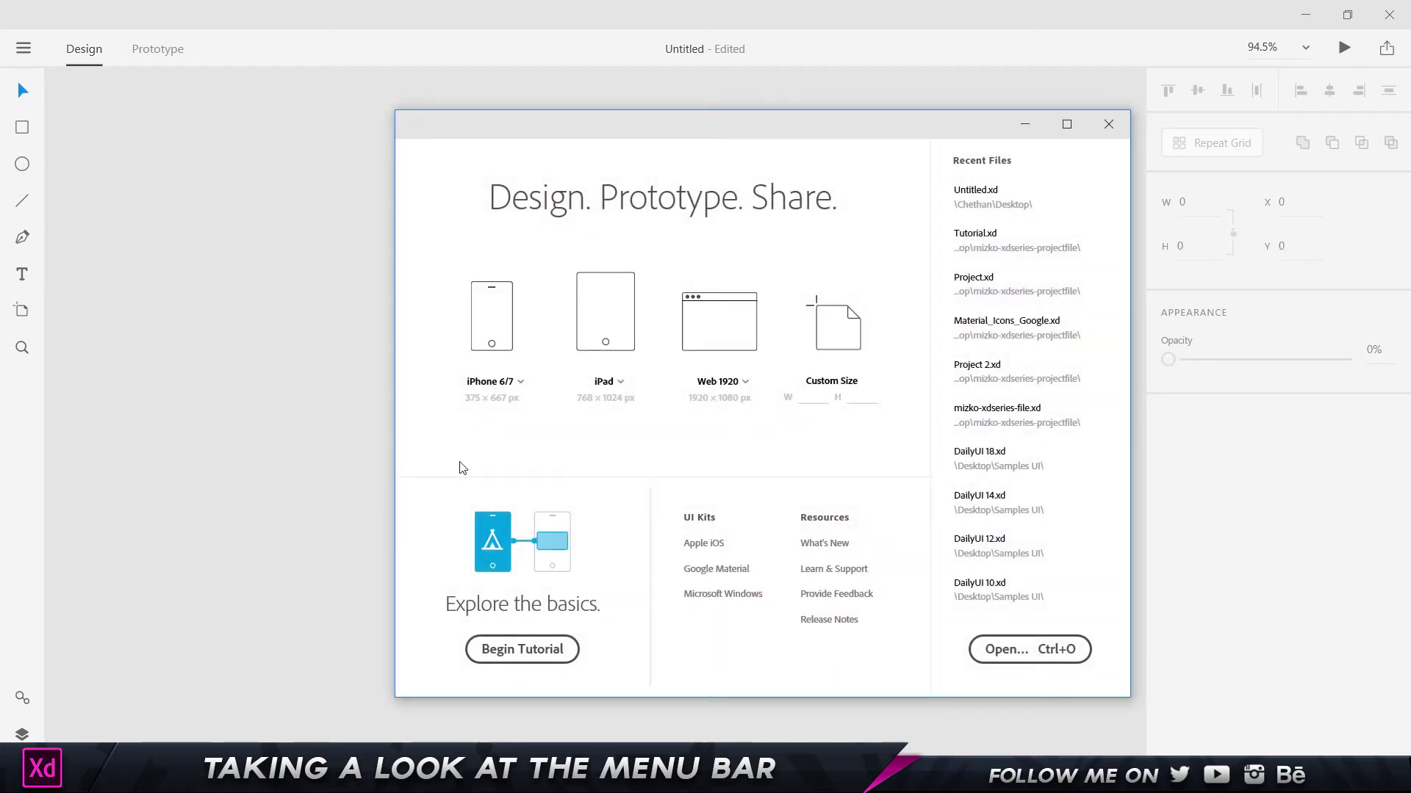
click(1108, 123)
click(23, 48)
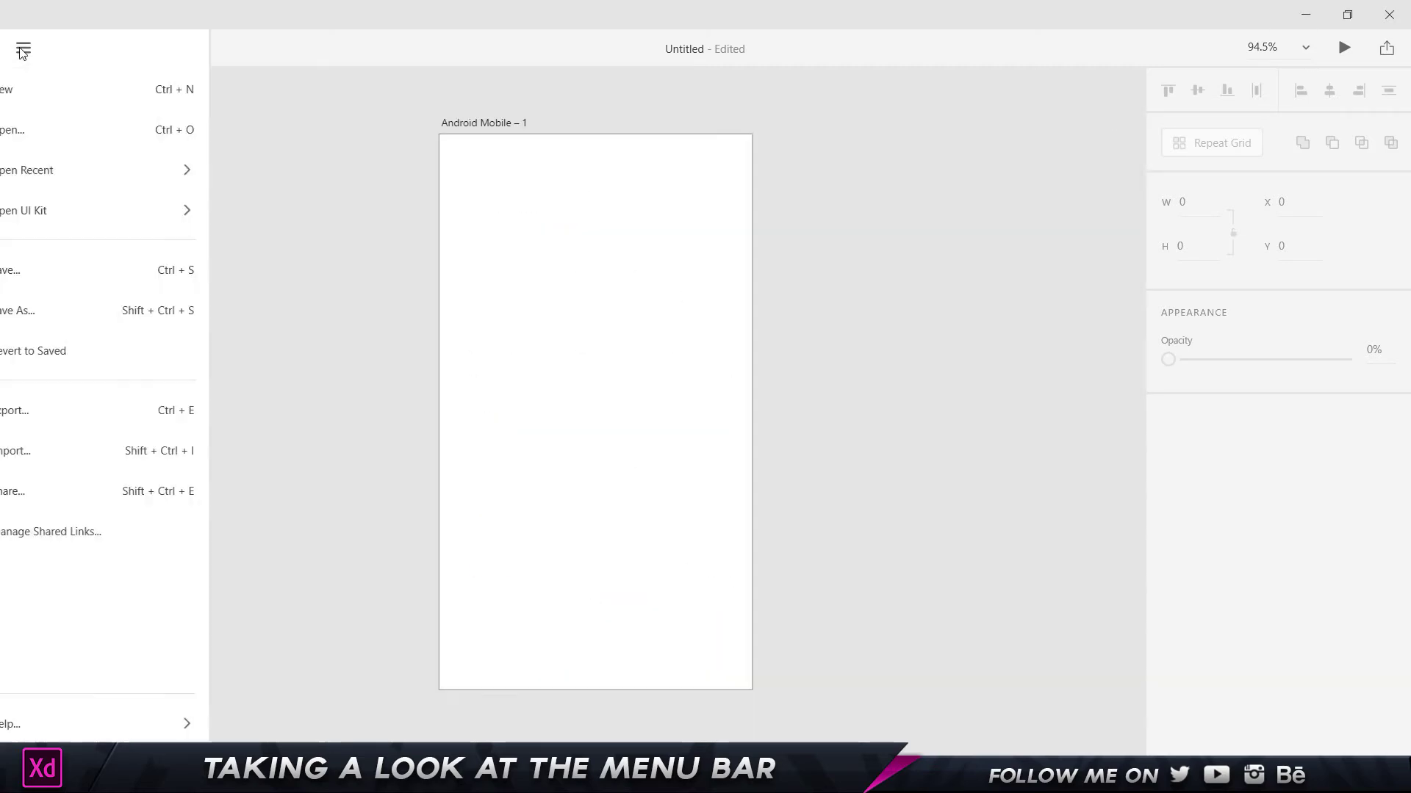
click(47, 137)
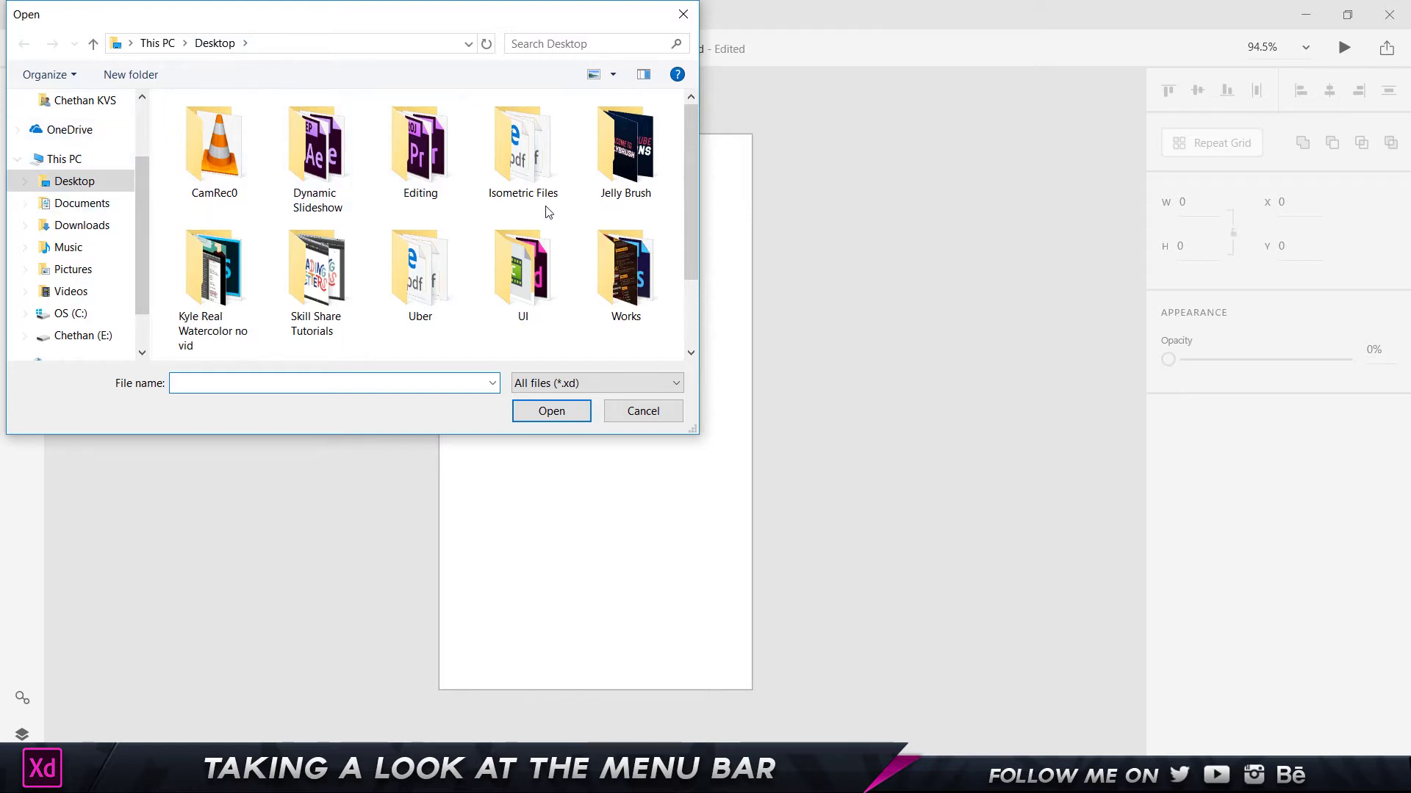
click(643, 411)
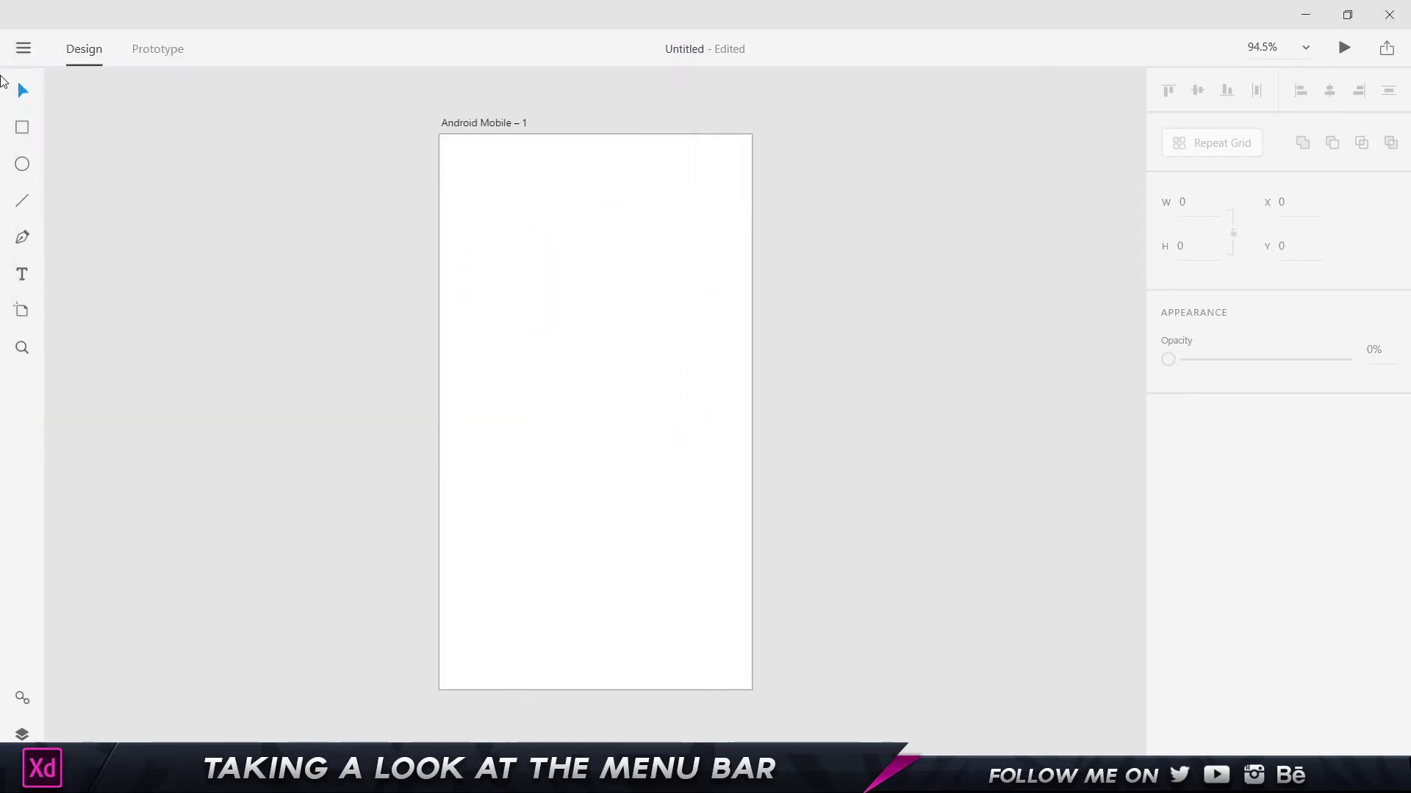
- Browse the Open Recent and Open UI Kit lists in the main file menu
click(23, 48)
mouse_move(73, 180)
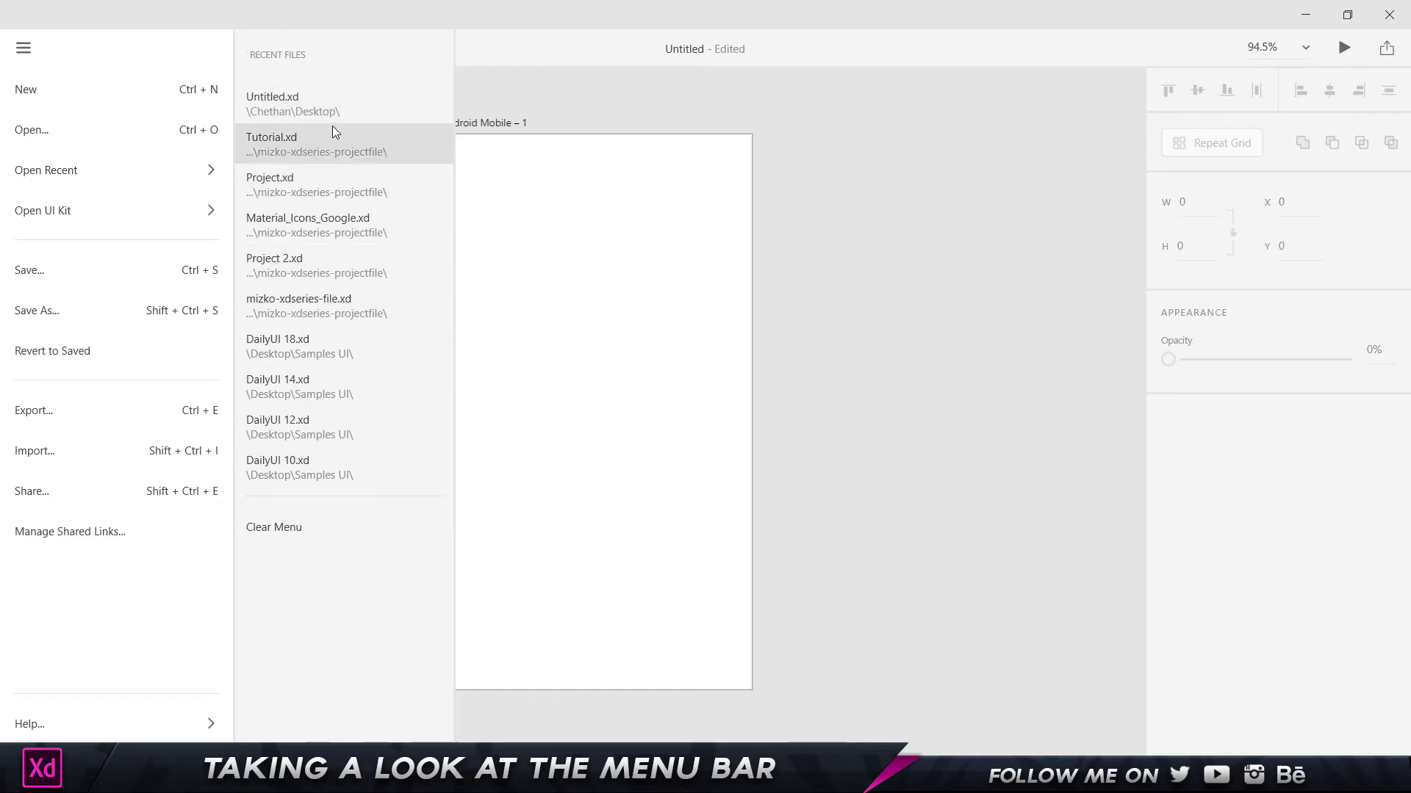
mouse_move(55, 213)
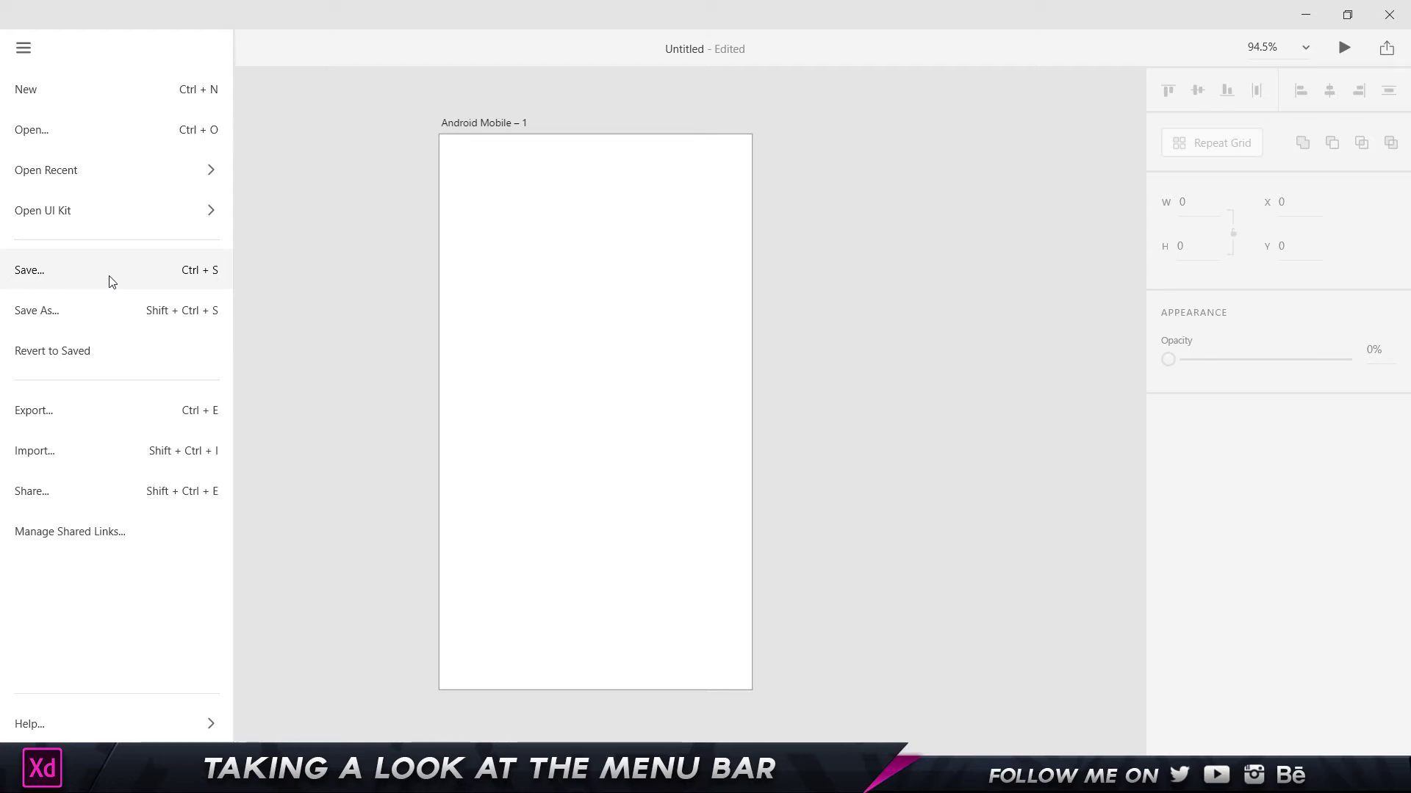
- Save the untitled document so it no longer shows as edited
click(112, 281)
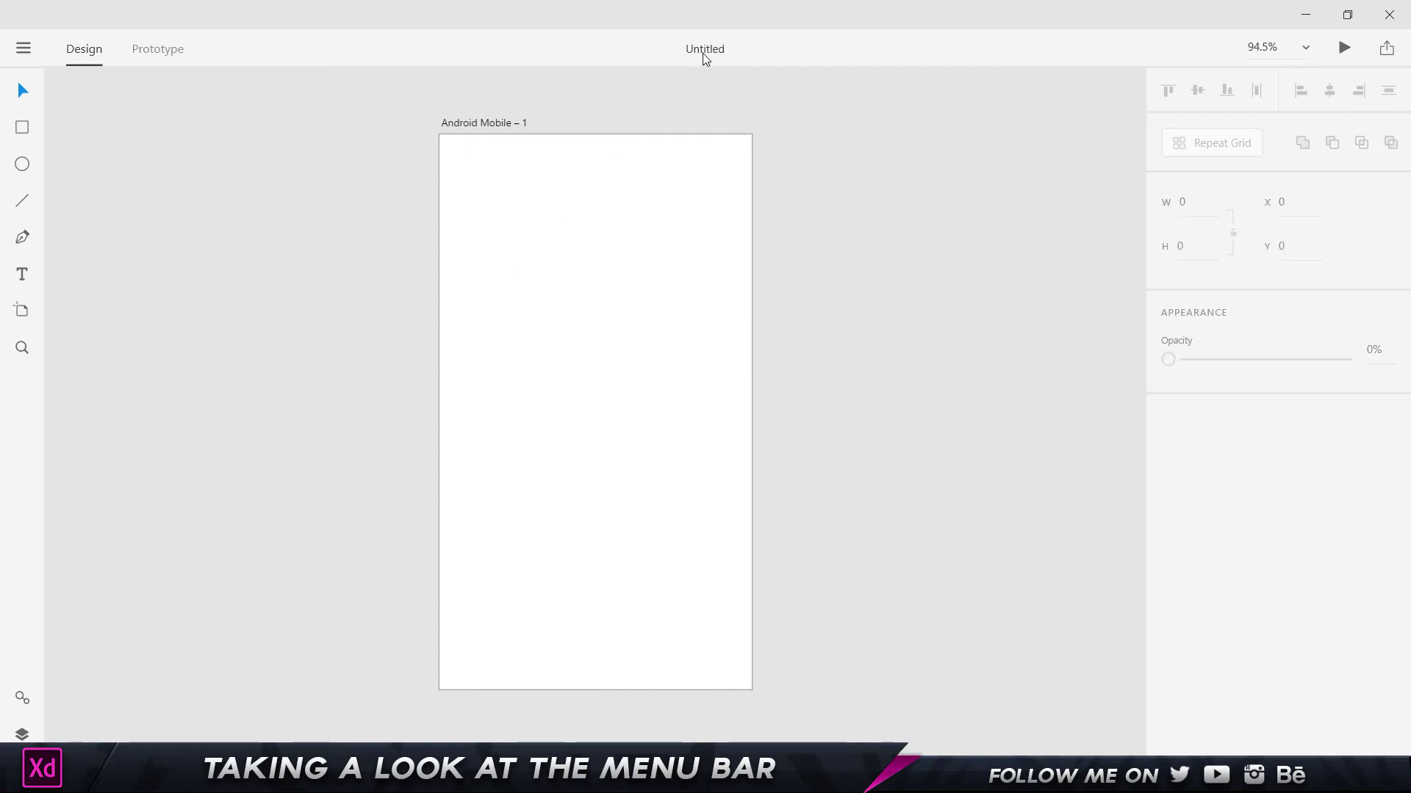
click(24, 48)
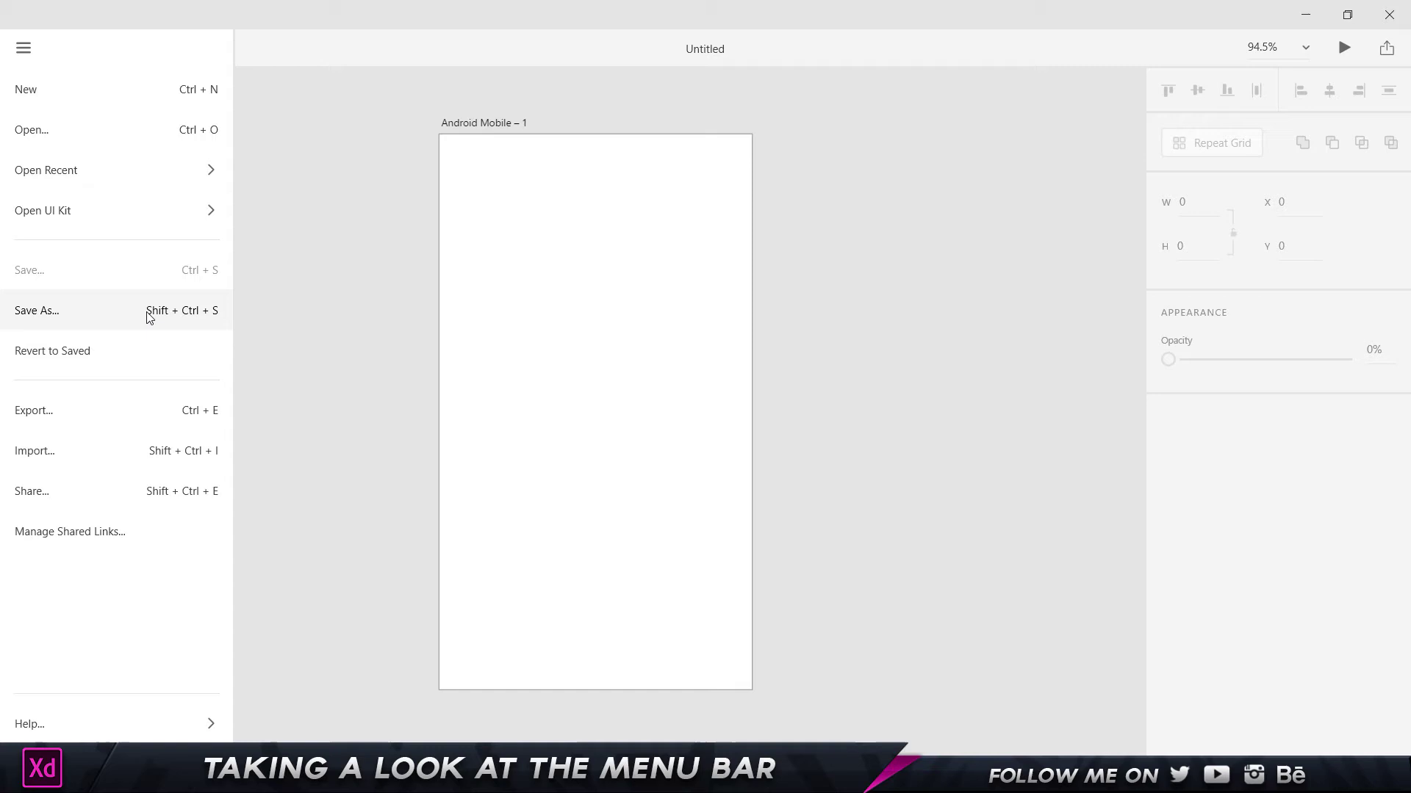
click(329, 260)
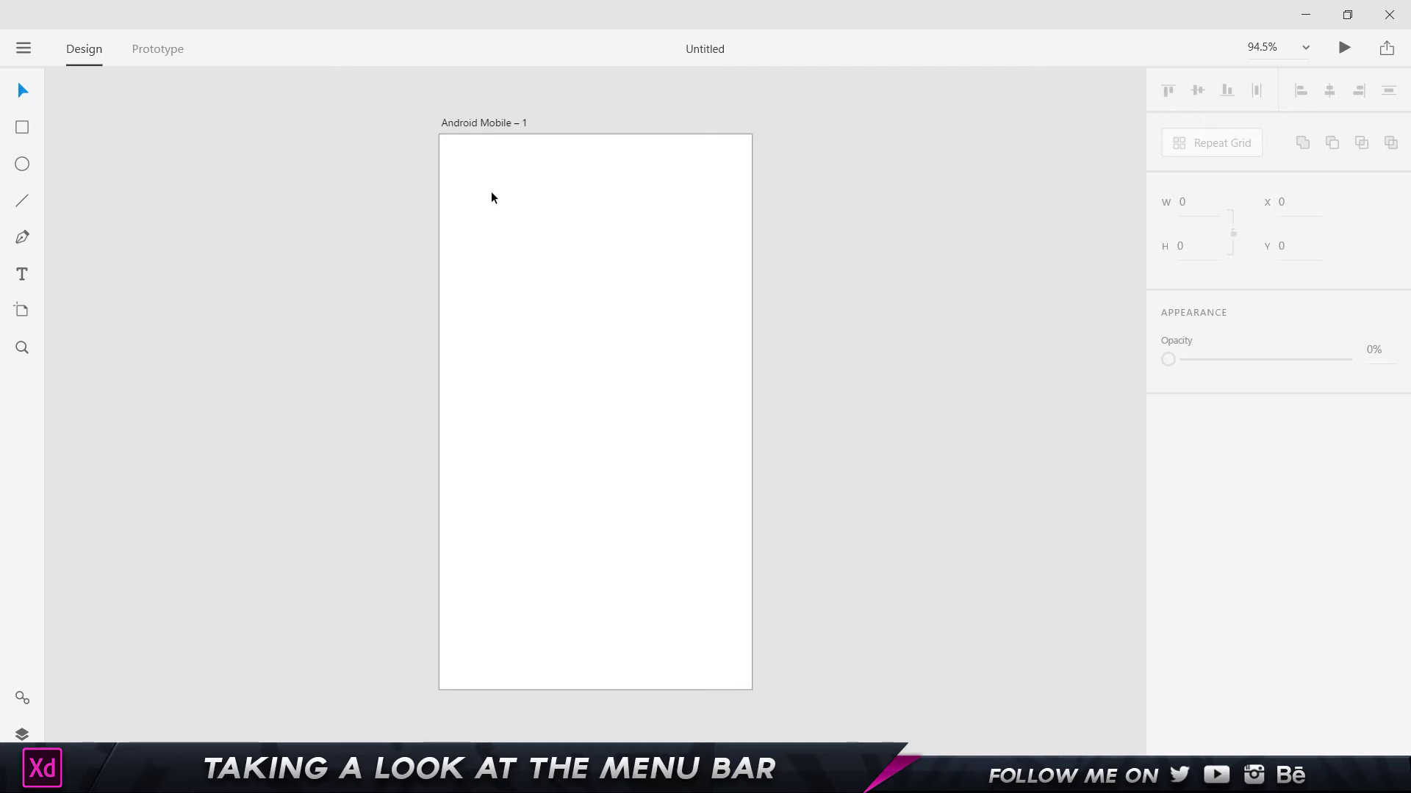
- Bring up Save As, cancel it, and close the main file menu
click(23, 48)
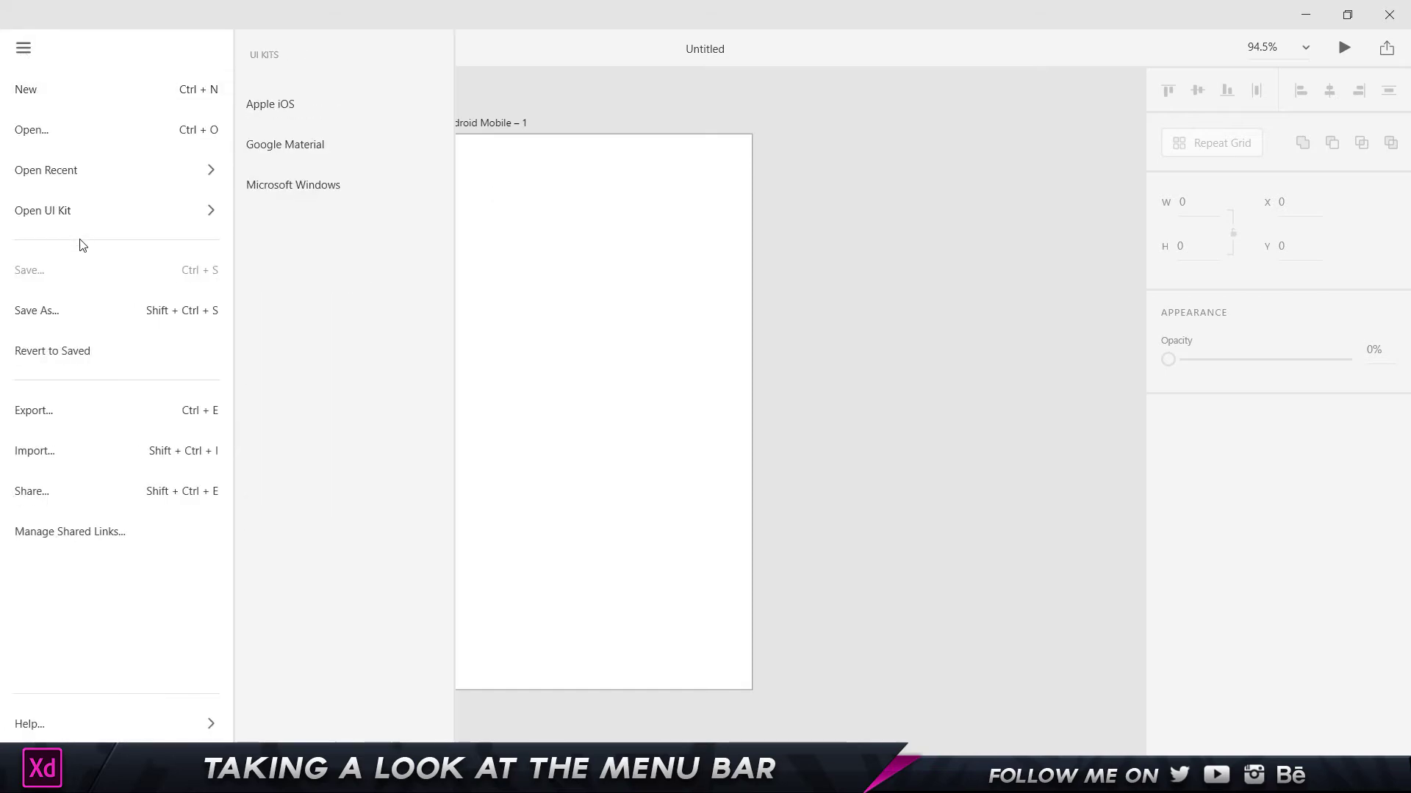
click(75, 310)
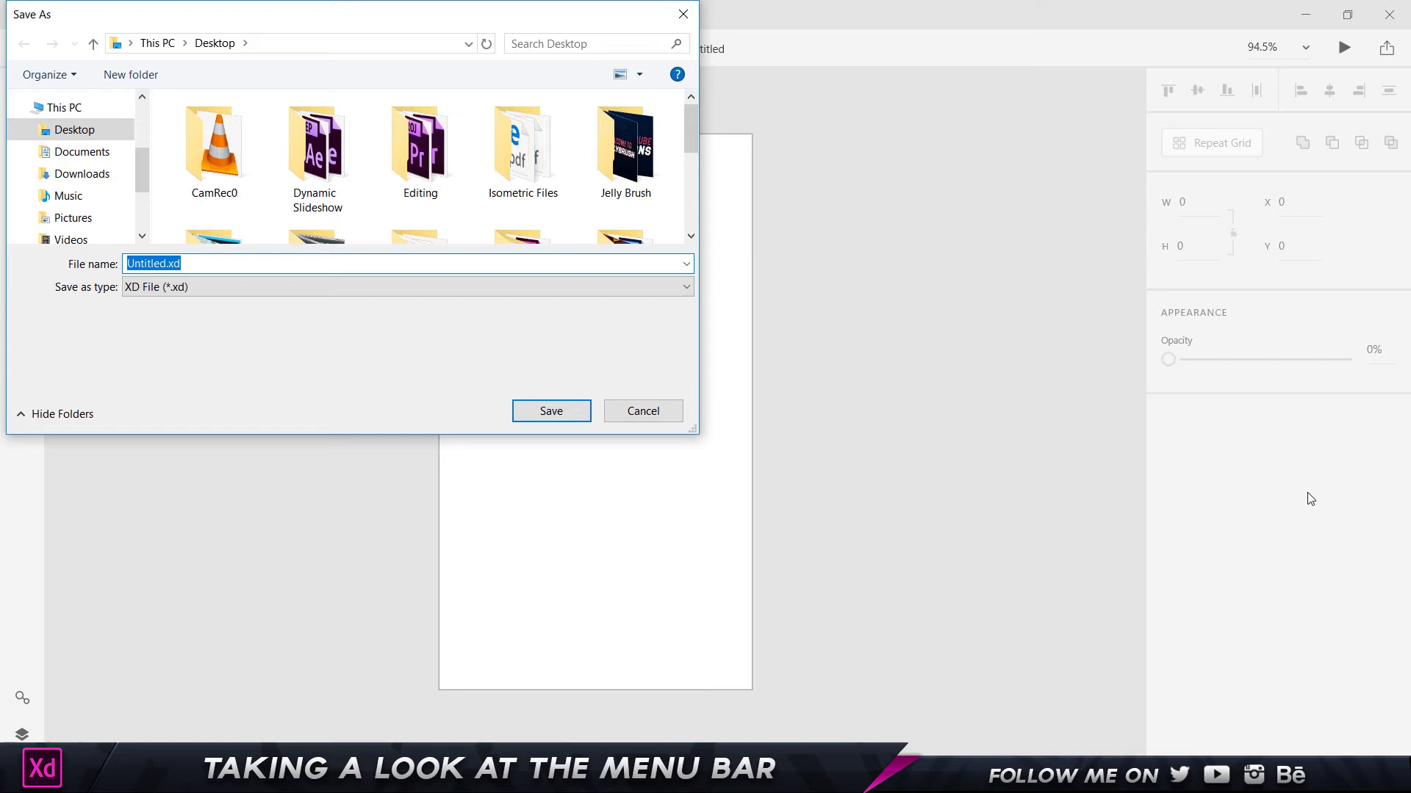
click(626, 413)
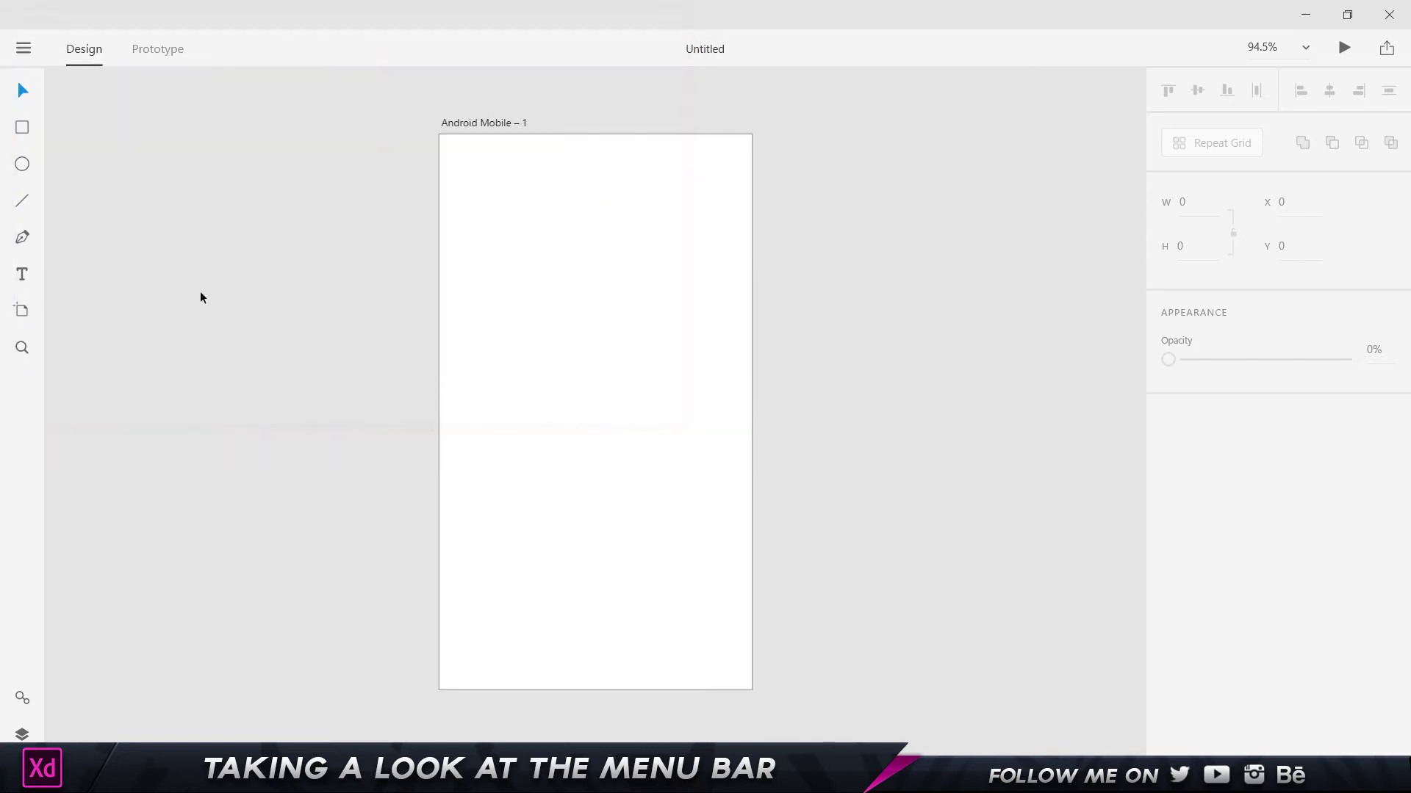
click(23, 47)
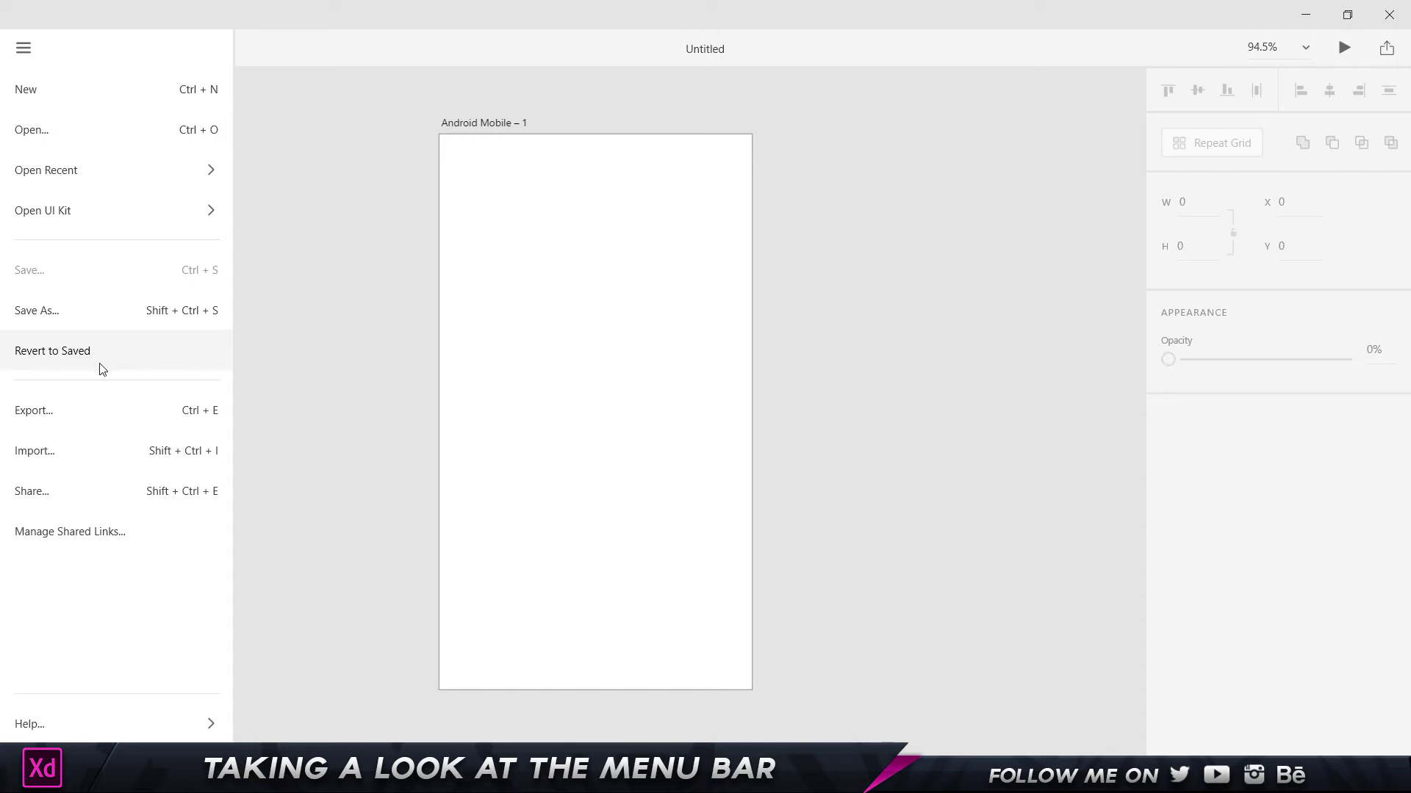
click(311, 324)
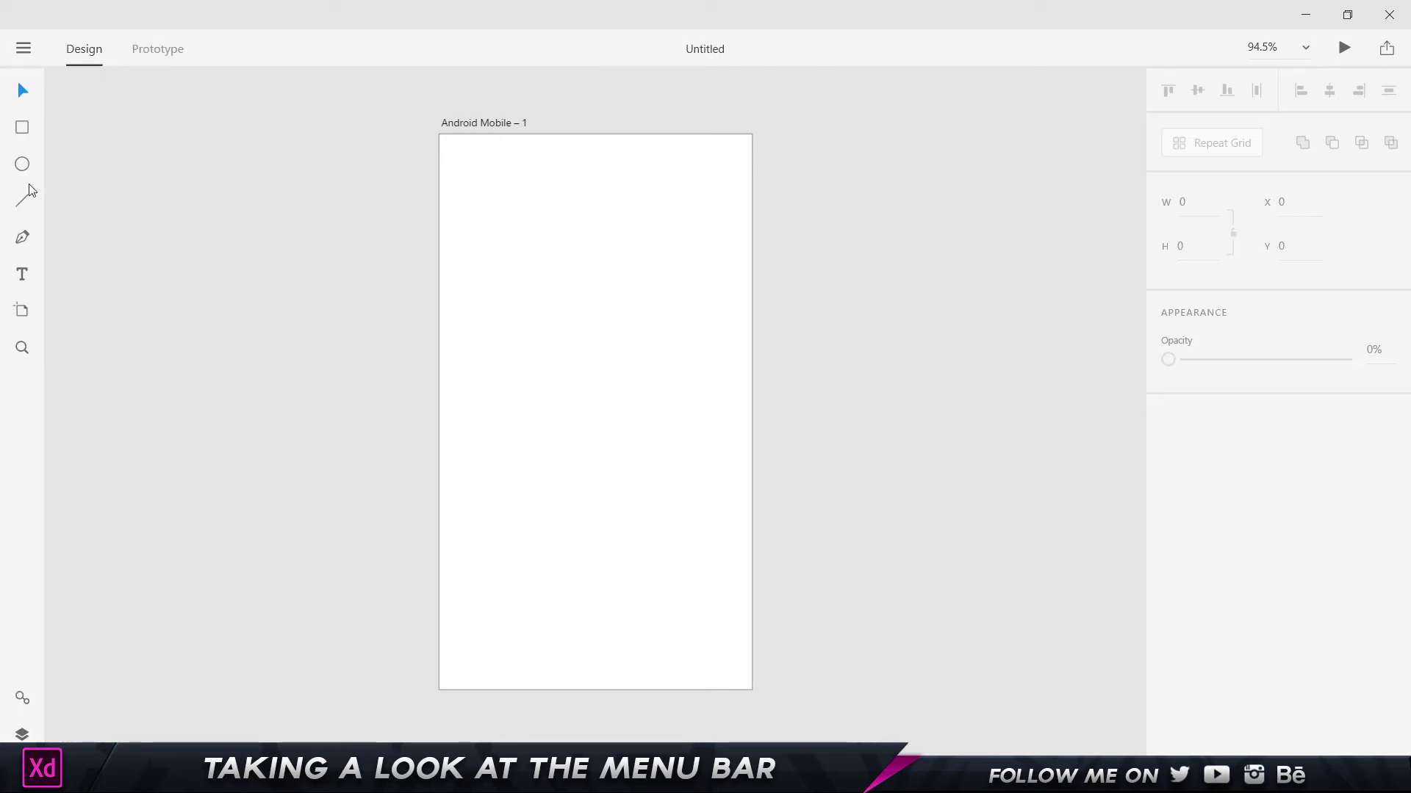
- Draw a rectangle across the artboard's top and save the document
click(22, 127)
mouse_move(472, 160)
mouse_down()
mouse_move(504, 213)
mouse_move(729, 255)
mouse_up()
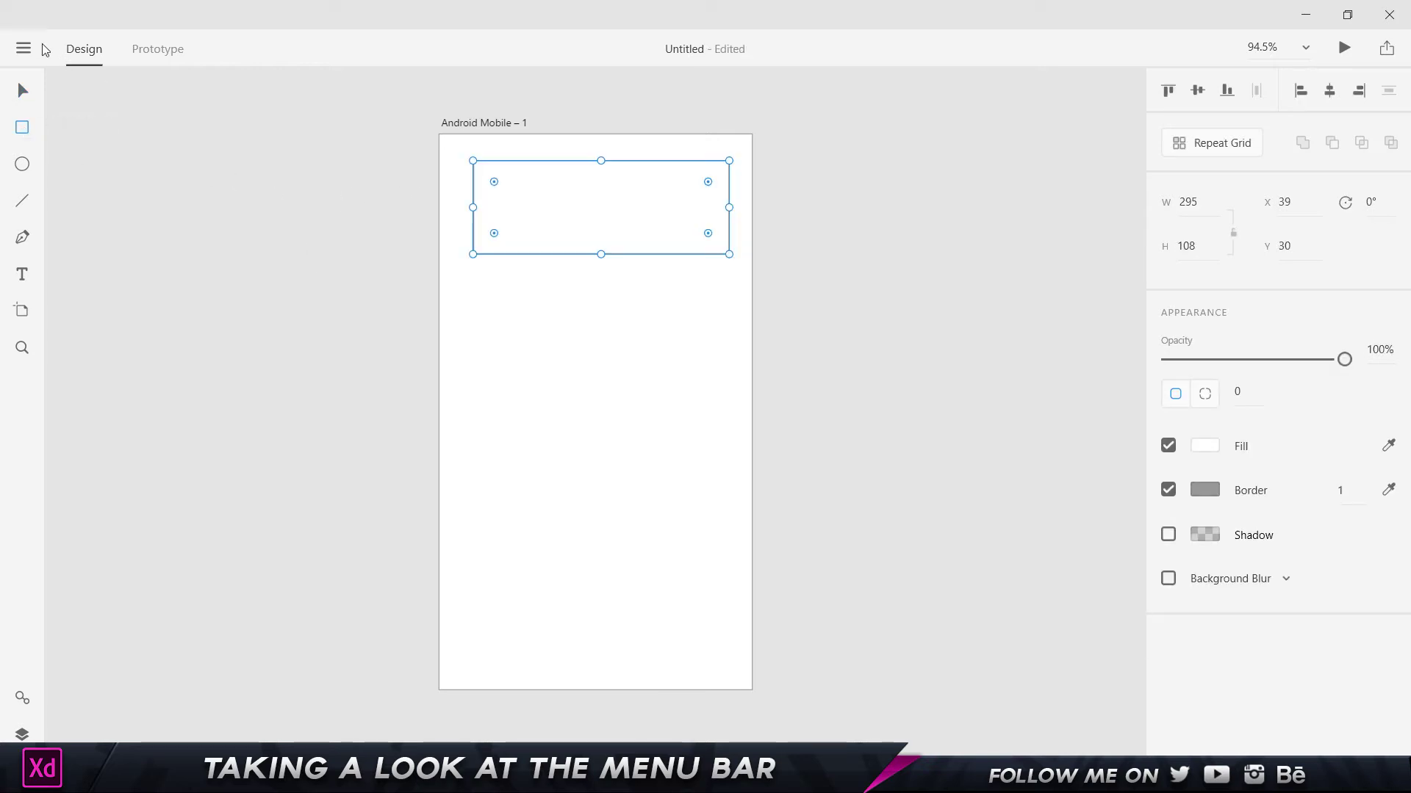
click(24, 48)
click(71, 277)
click(305, 258)
- Draw an ellipse below the rectangle, then Revert to Saved to discard it
click(27, 170)
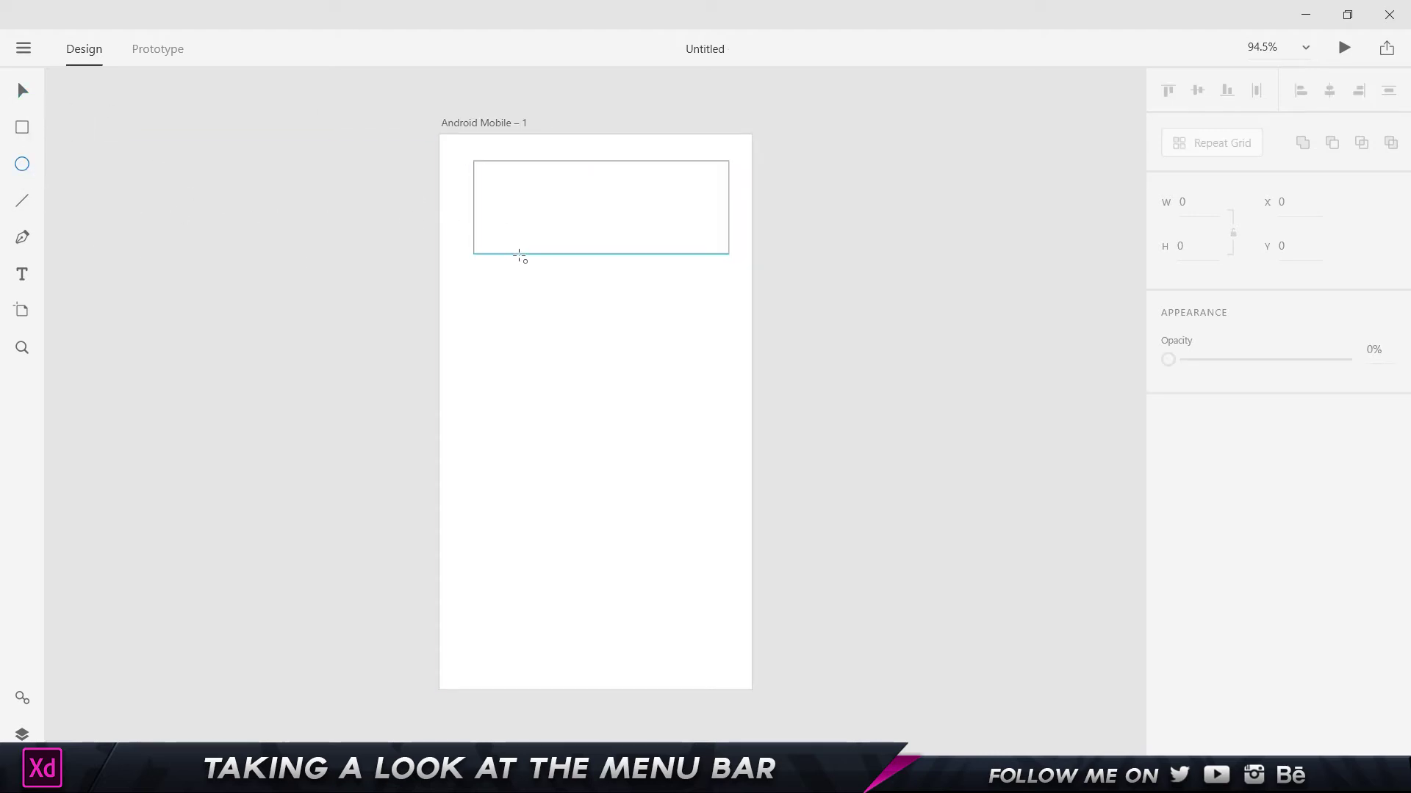
drag(490, 291, 706, 491)
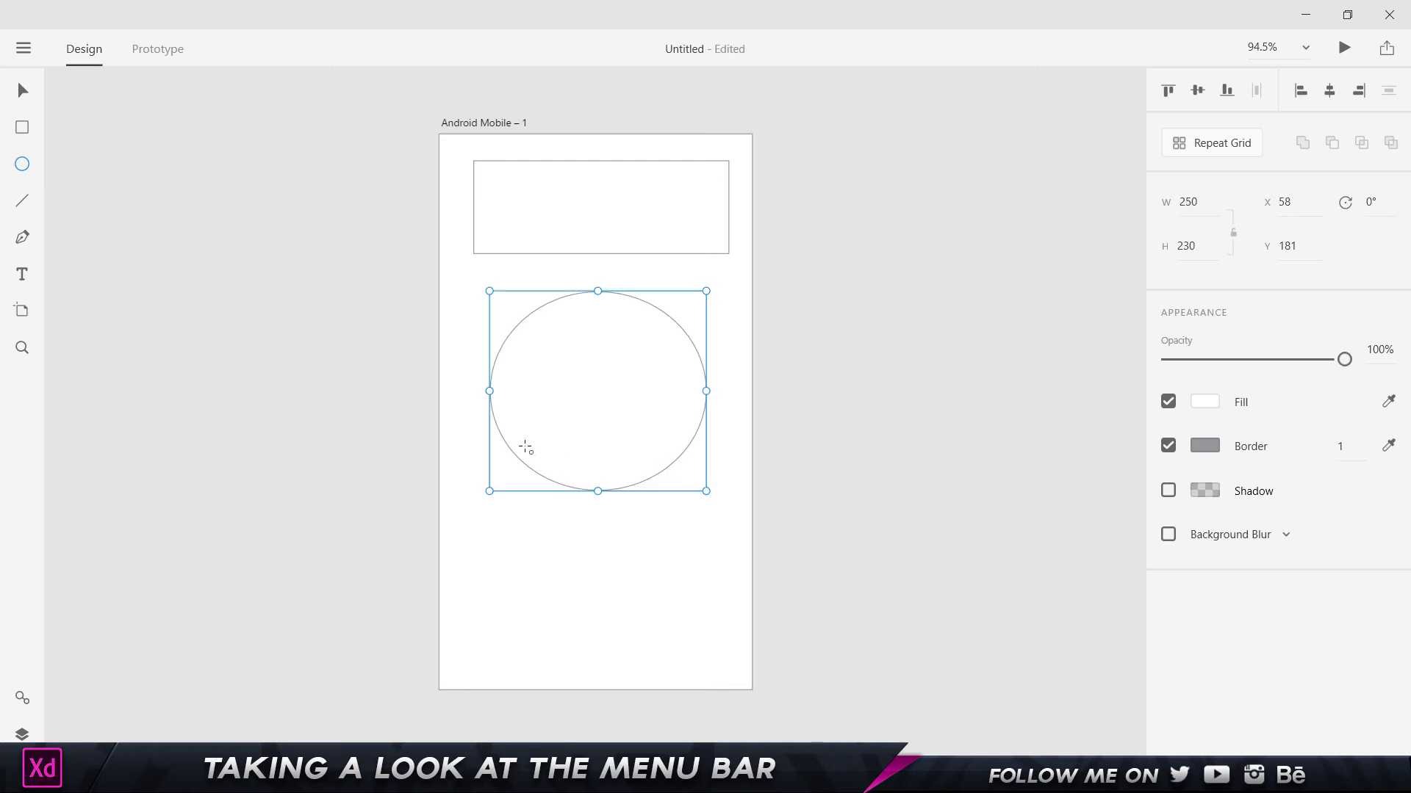
click(25, 50)
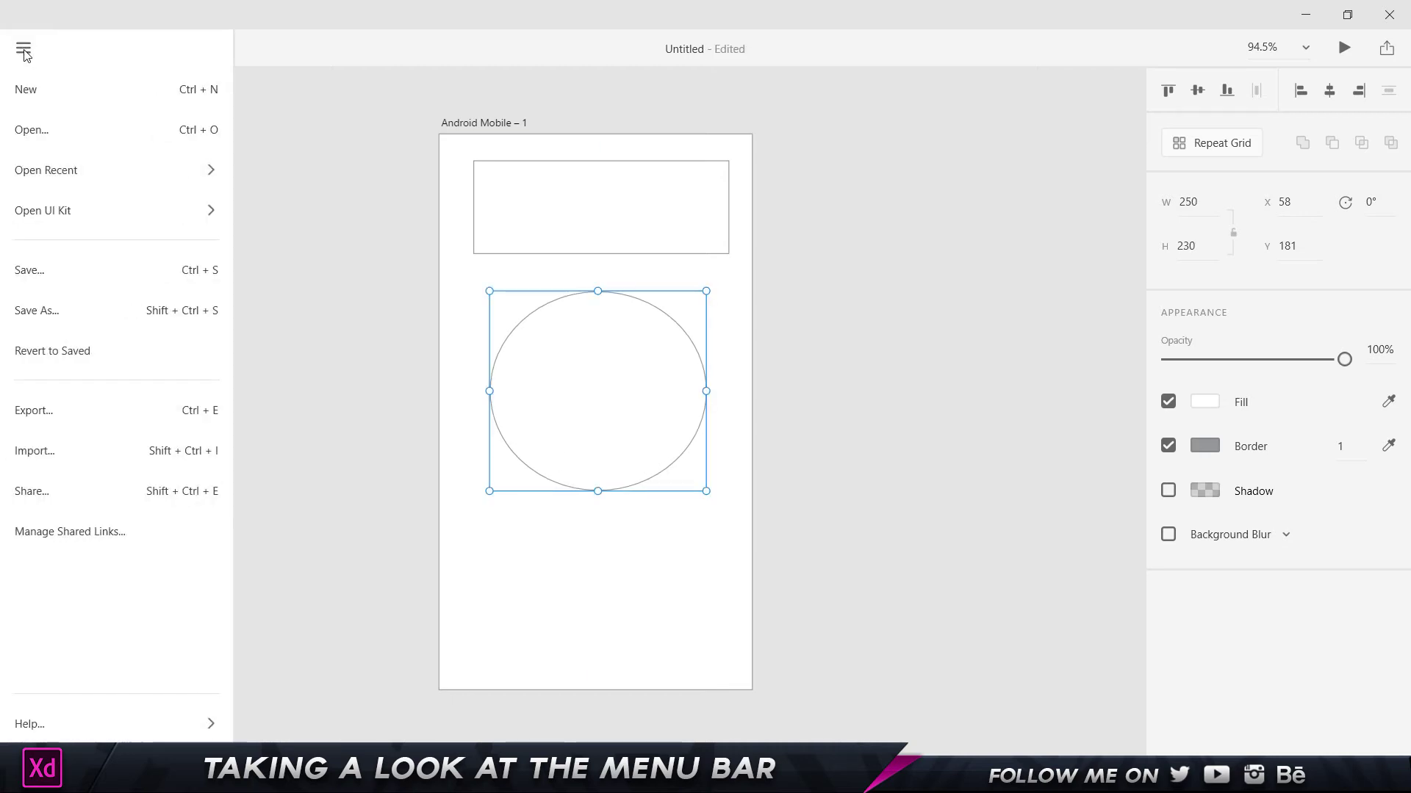
click(65, 350)
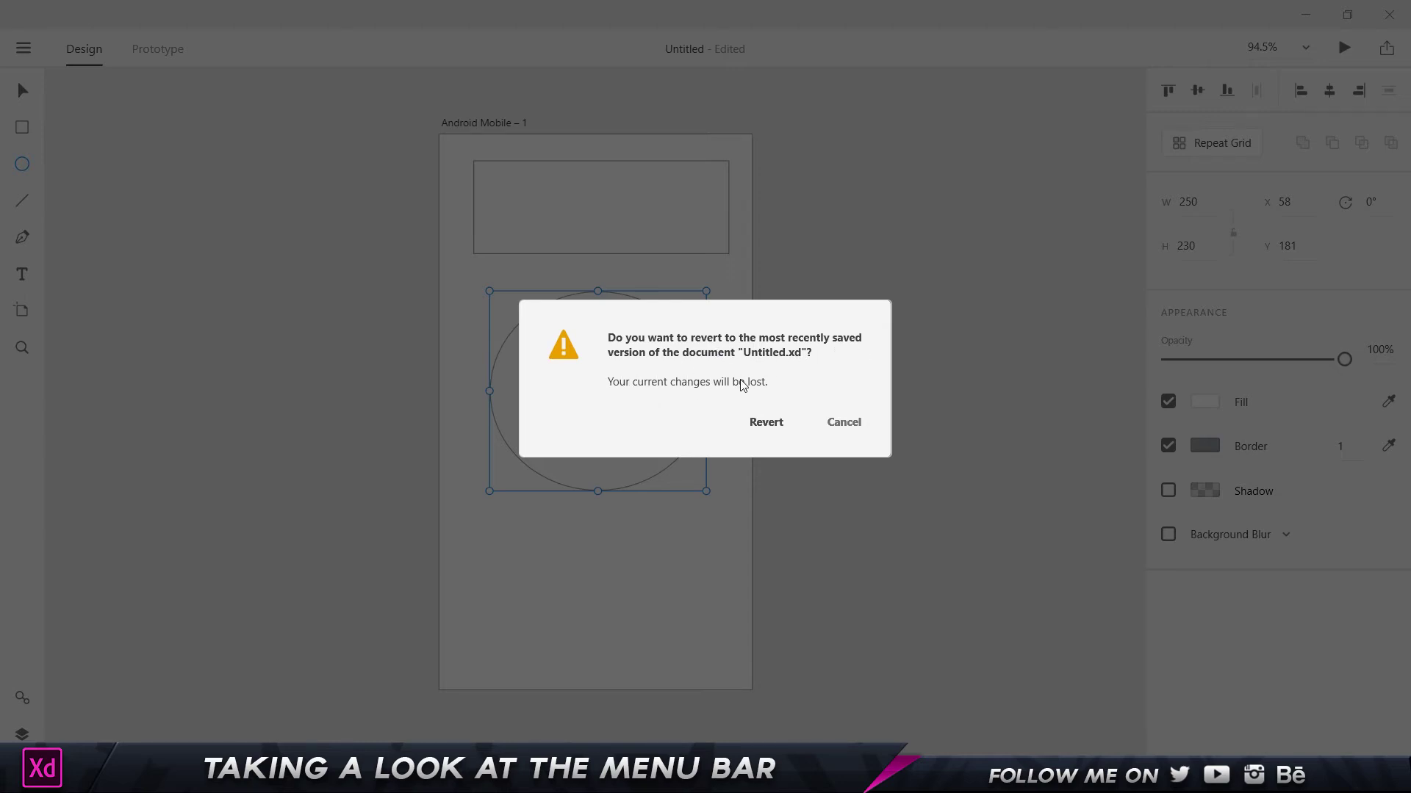
click(765, 424)
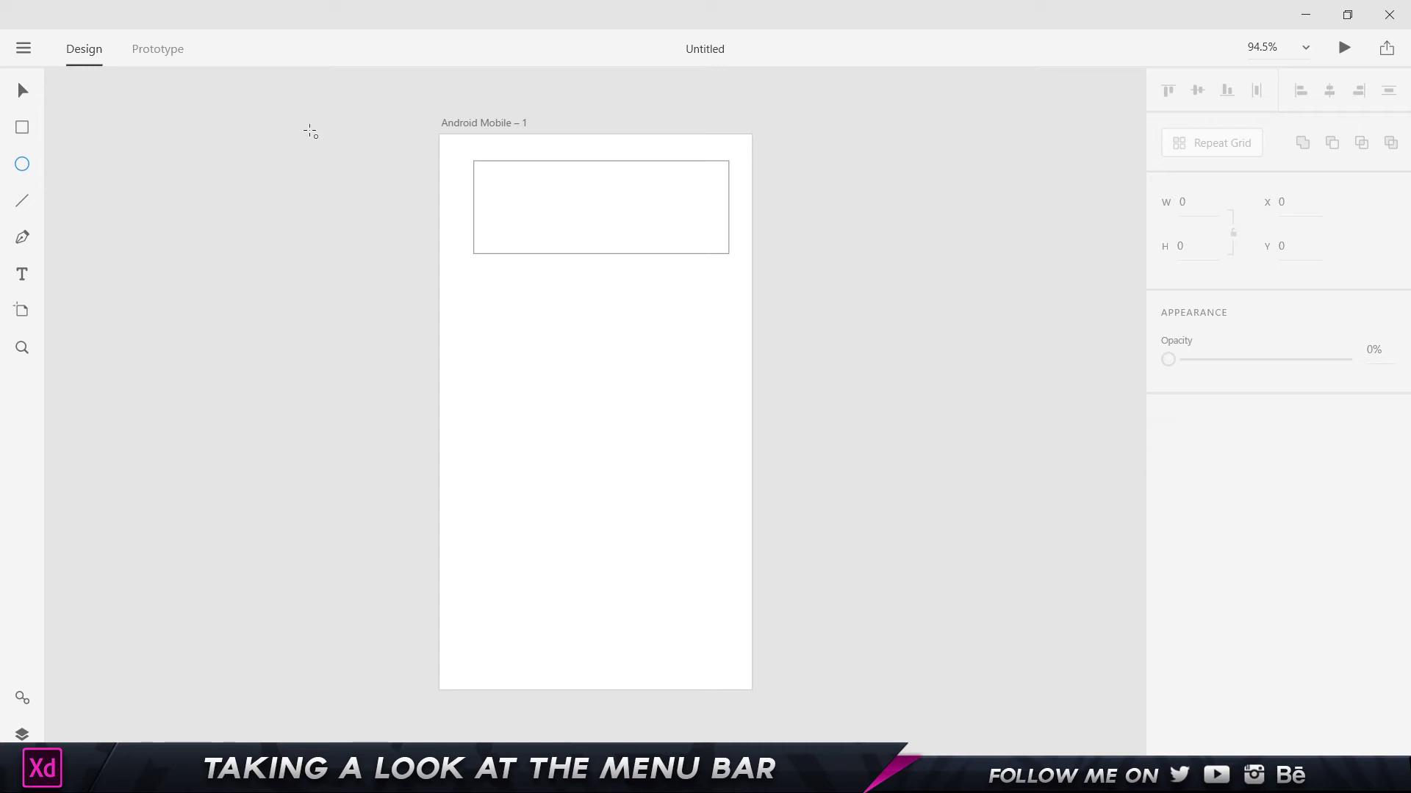
click(23, 47)
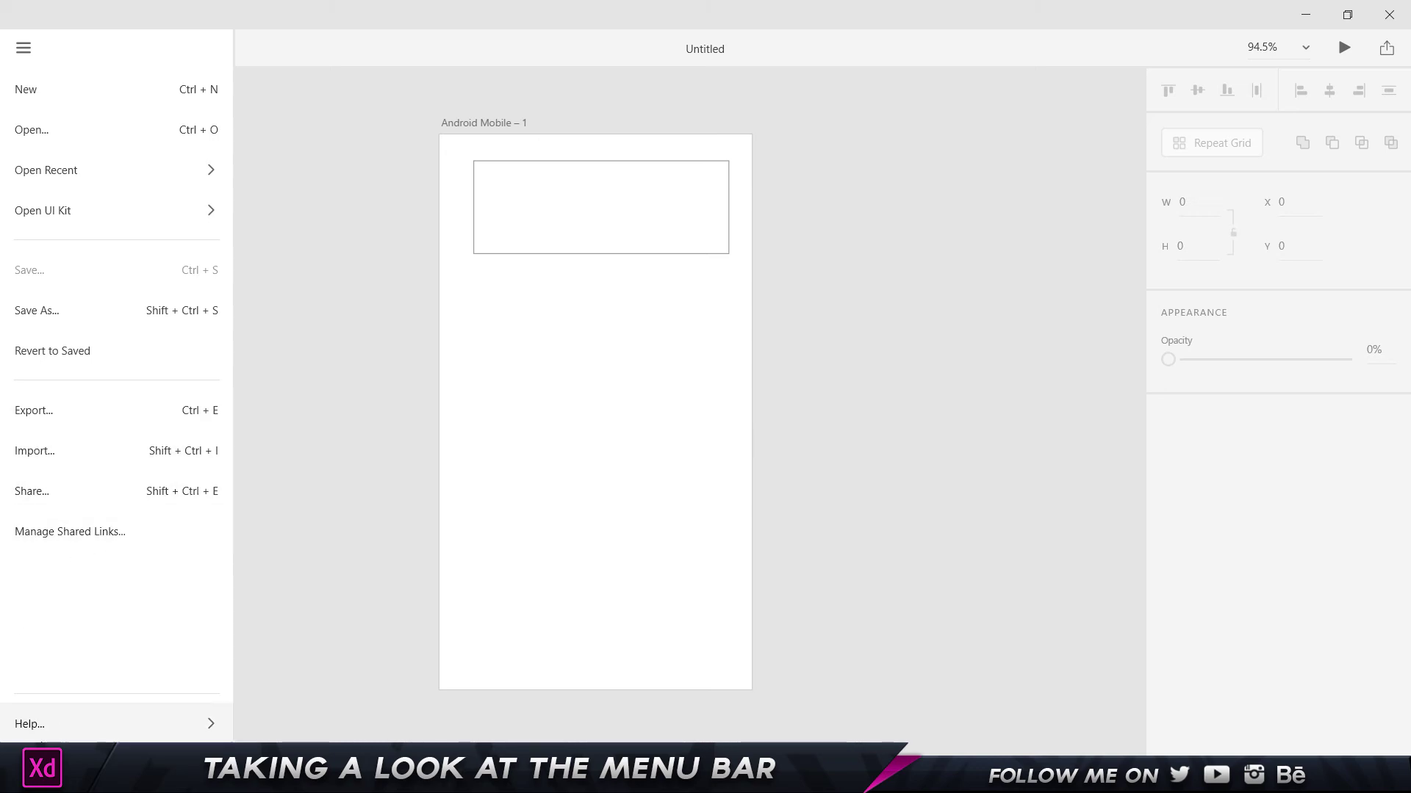
- Show the Help submenu listing What's New, Learn & Support, Release Notes, XD Tutorial and About XD
mouse_move(62, 727)
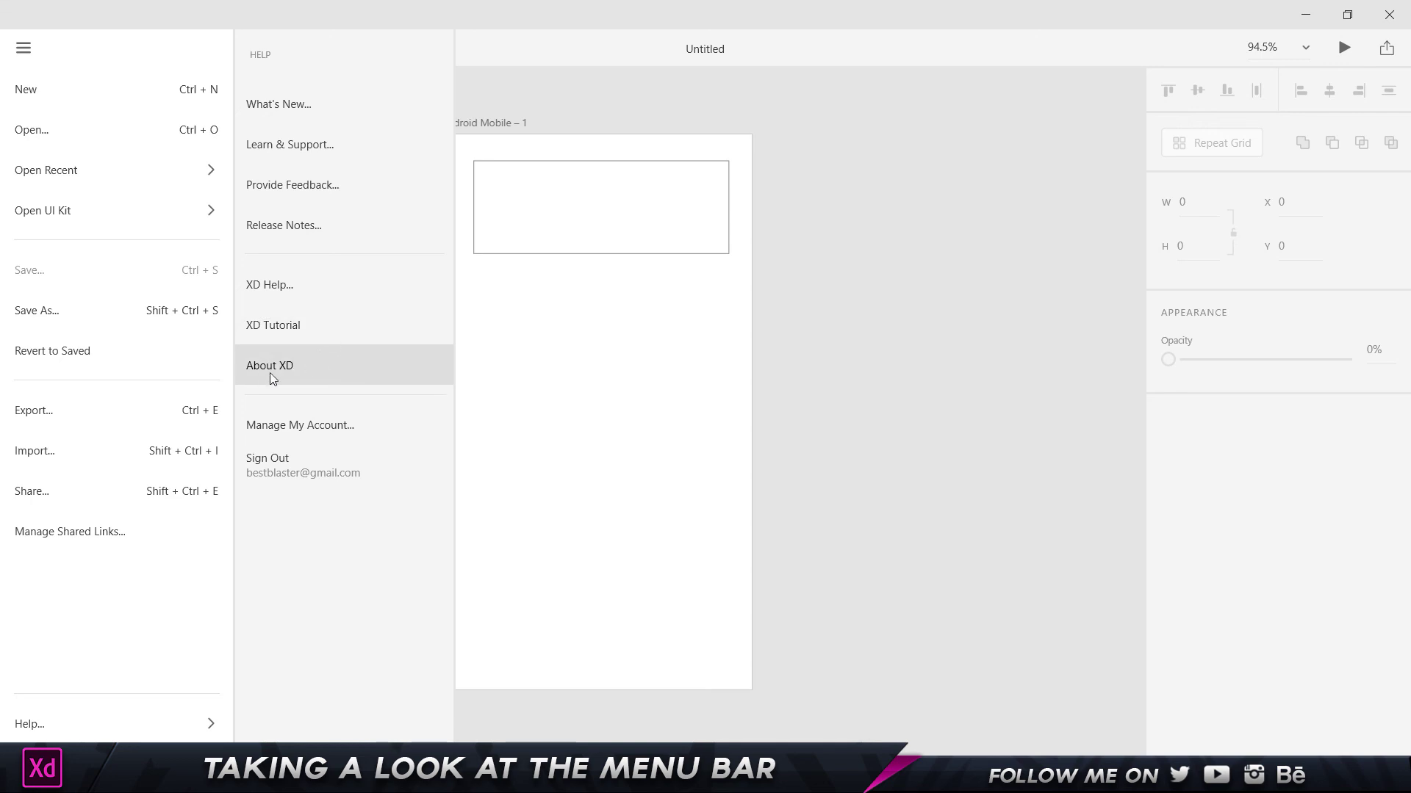
- View the About XD version and credits, then close that dialog
click(289, 373)
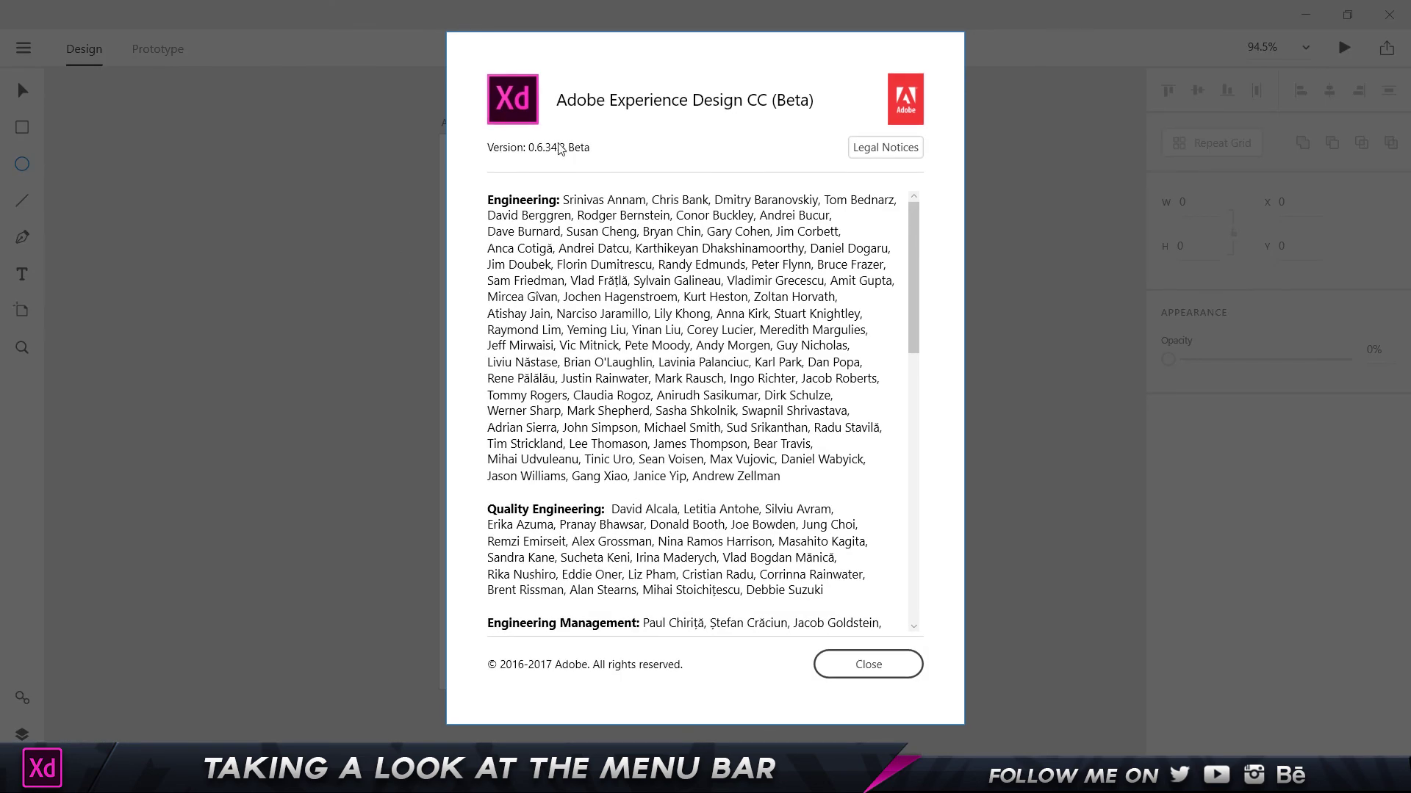
scroll(819, 507, down, 10)
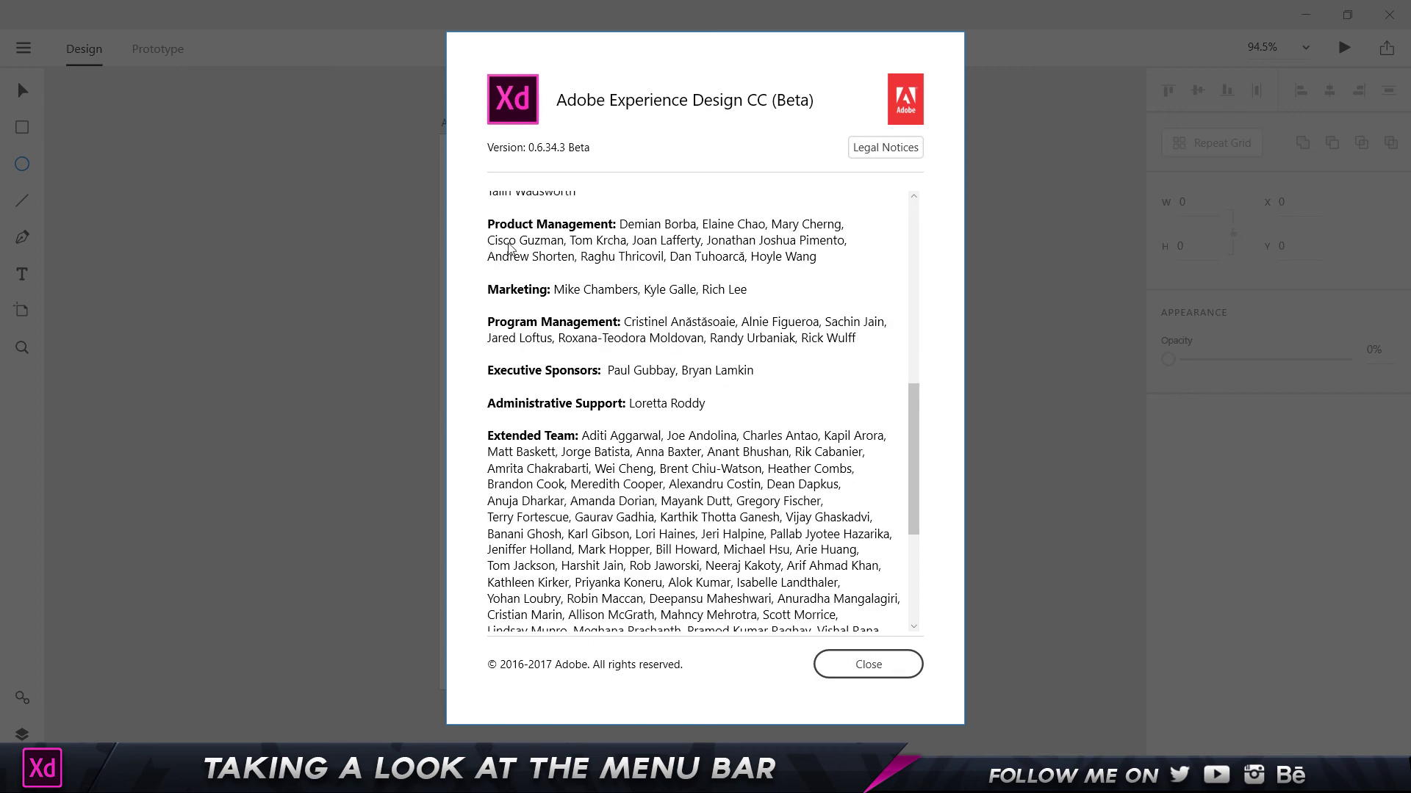
scroll(874, 672, up, 3)
click(882, 672)
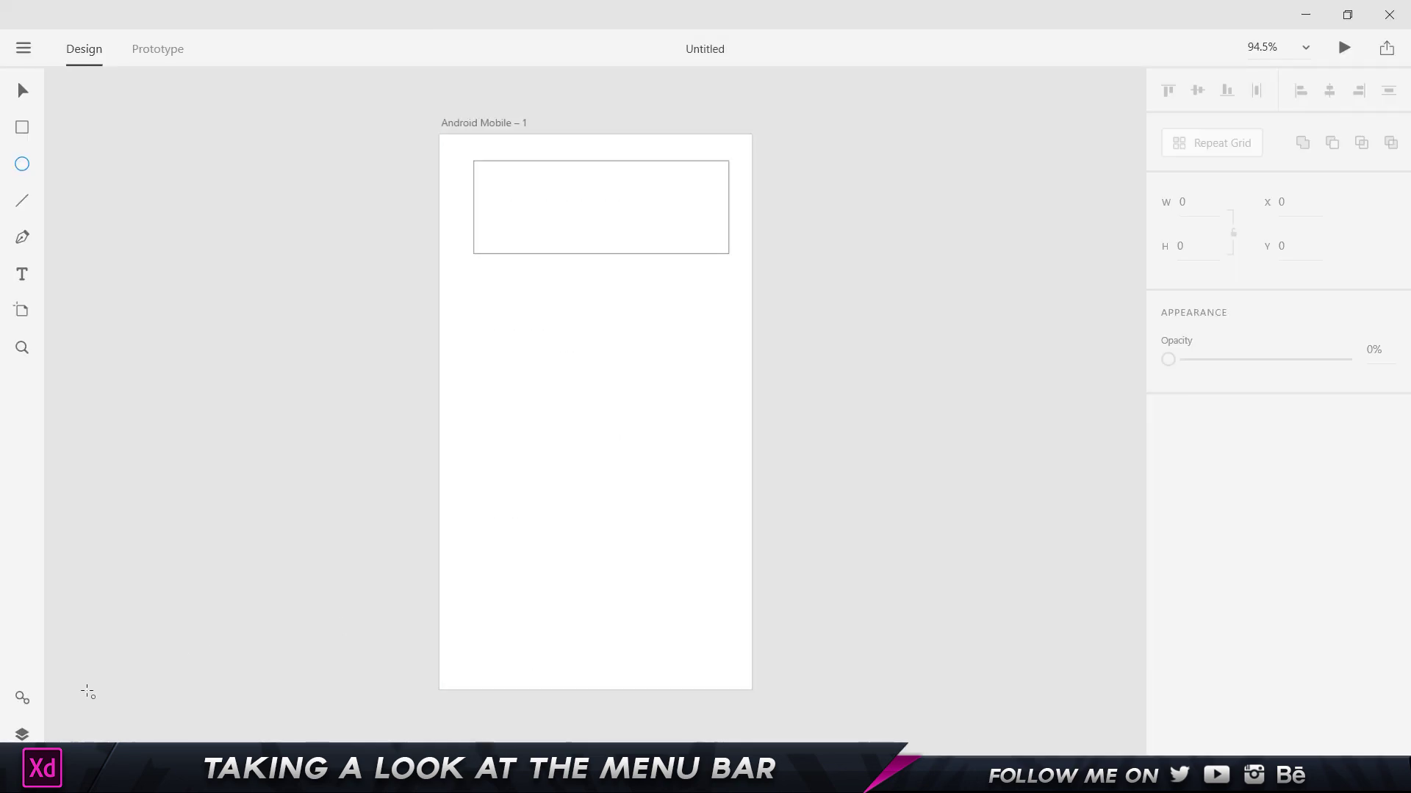
- Reopen the Help submenu, then dismiss all menus back to the rectangle artboard
click(23, 48)
click(44, 724)
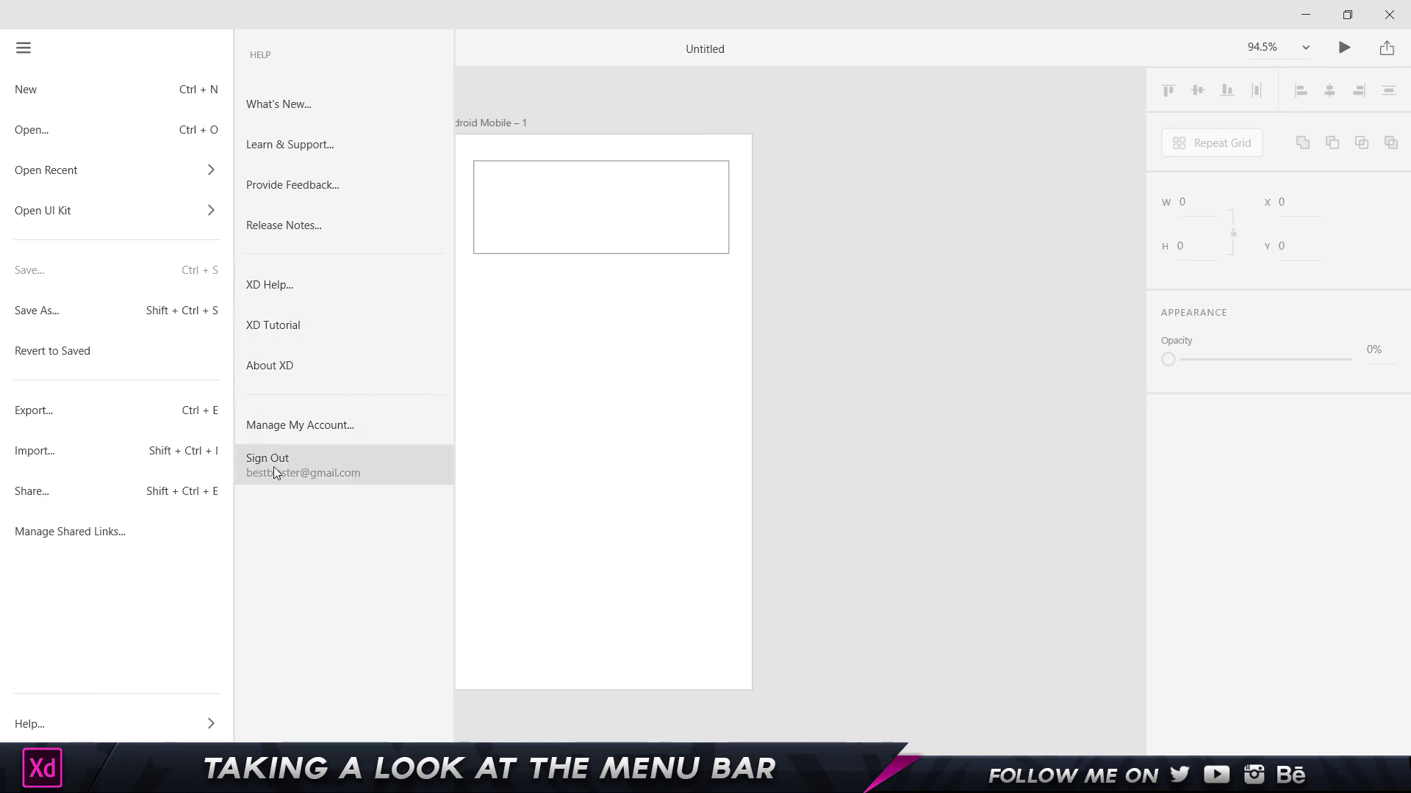
click(814, 411)
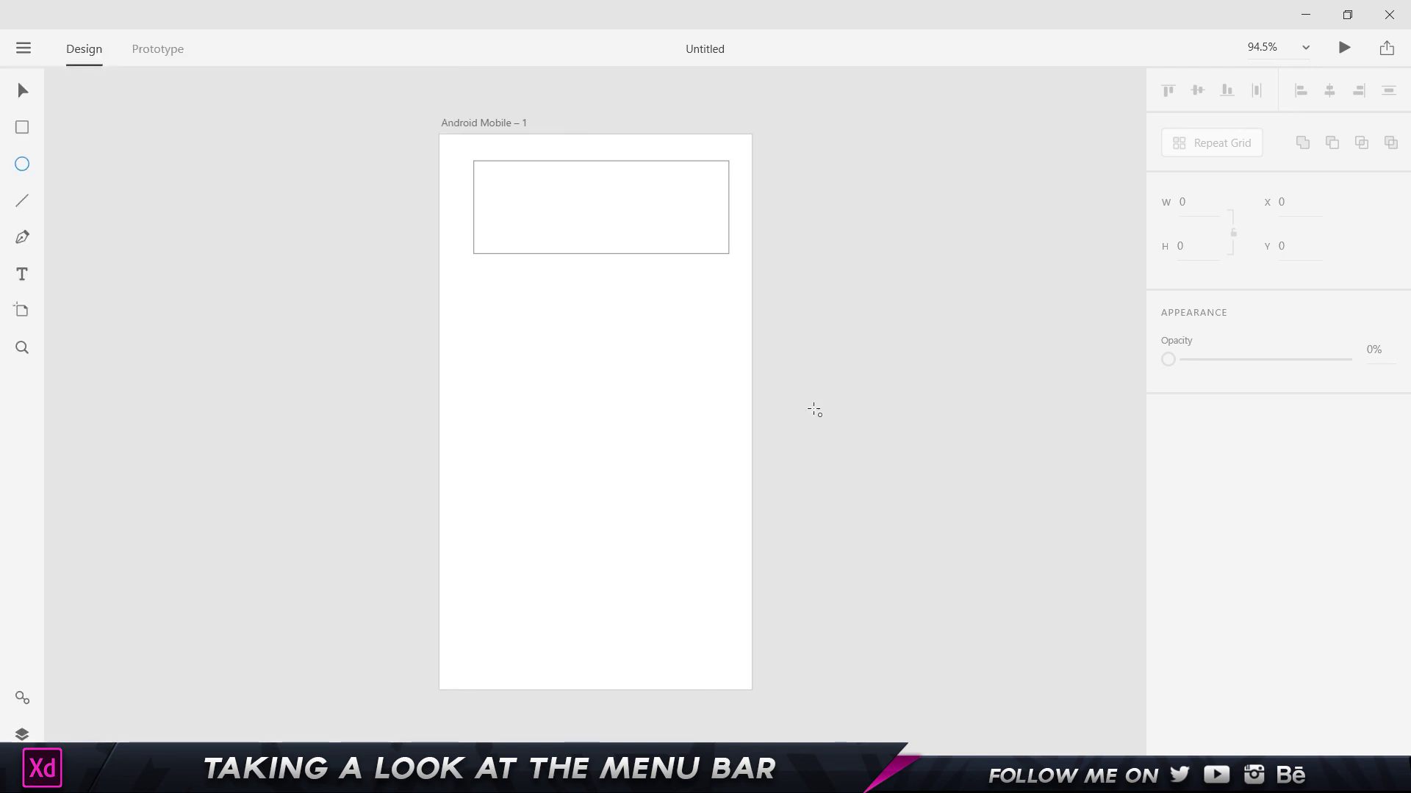
click(21, 50)
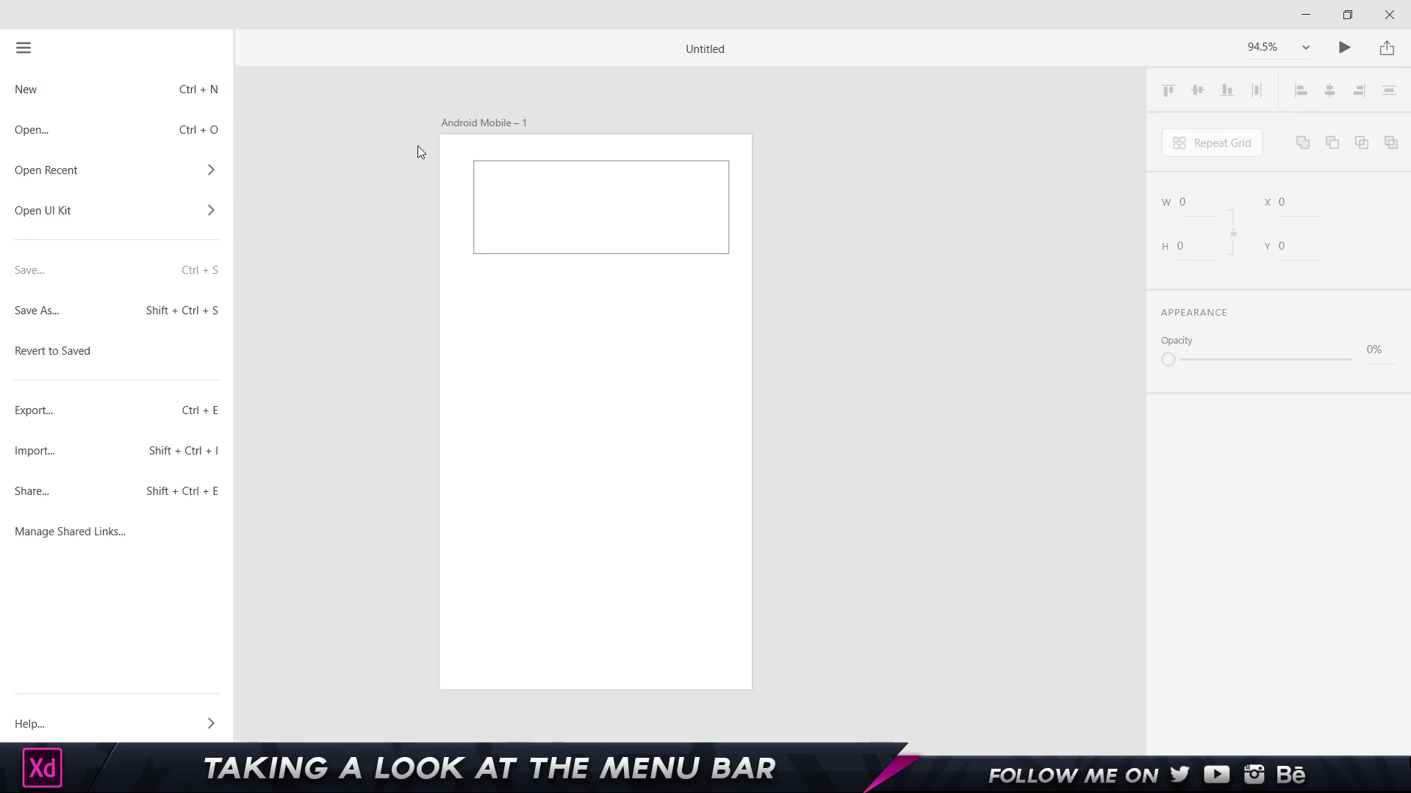
click(424, 304)
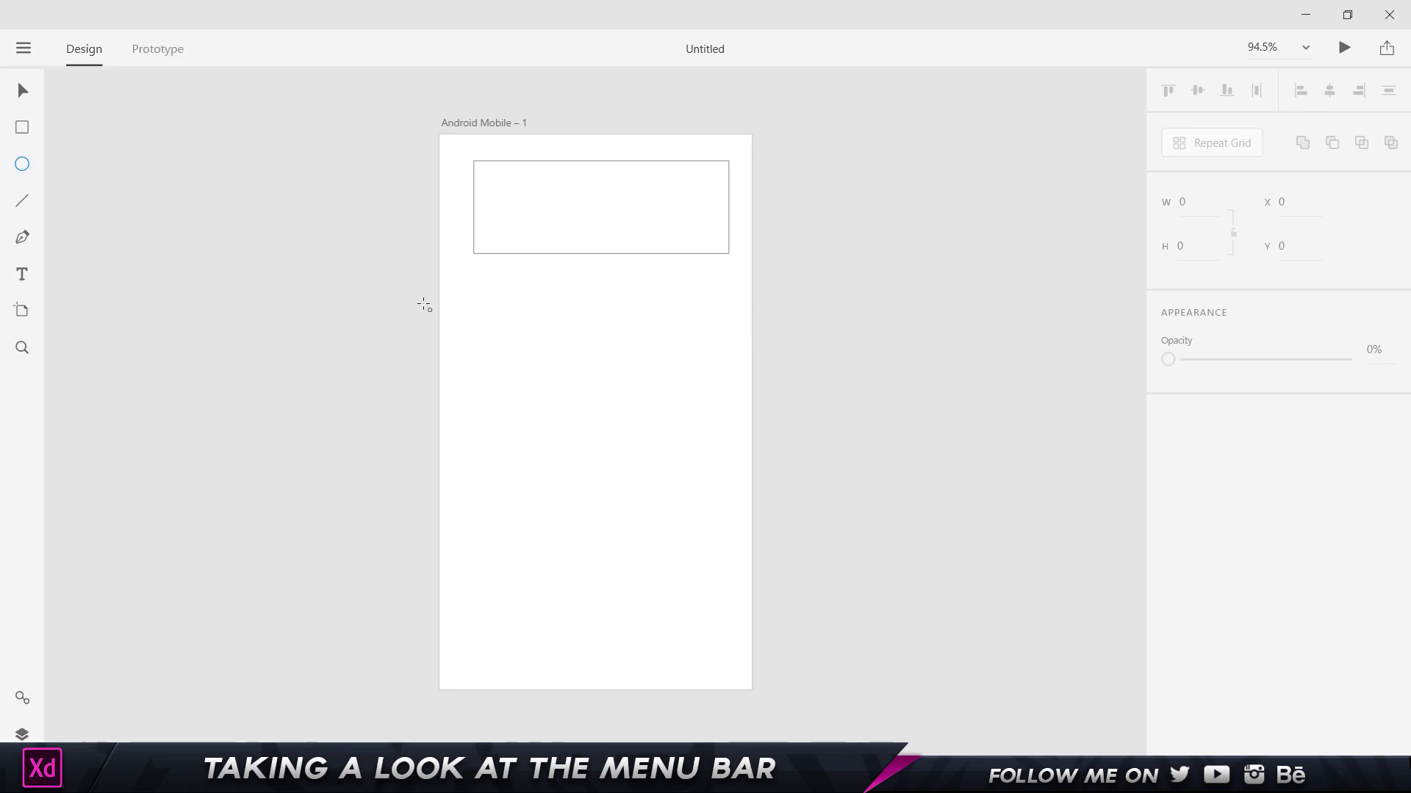